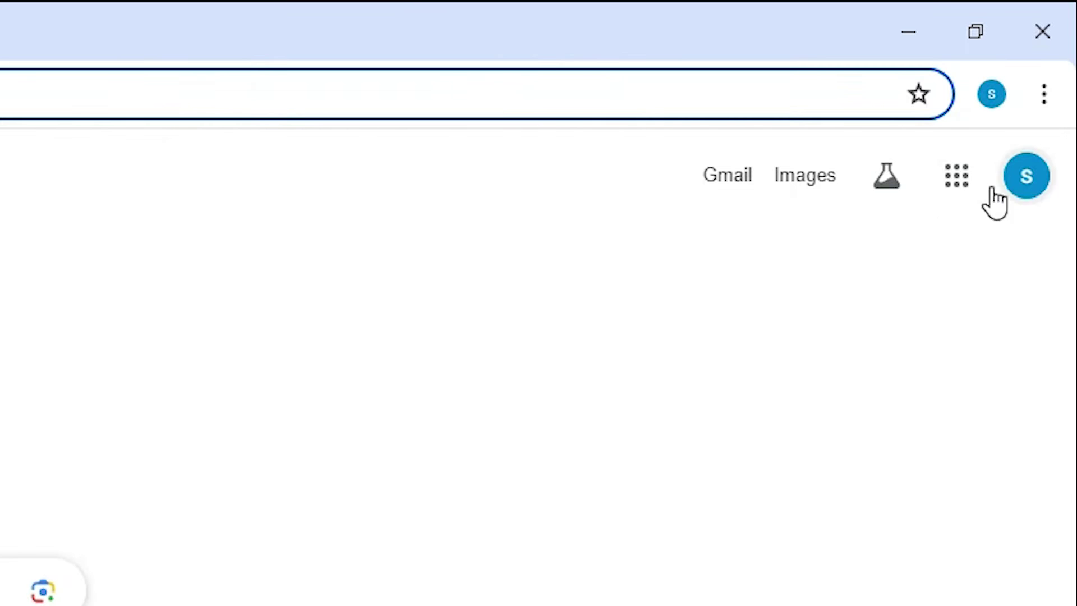
# Open Google Docs from the Google apps grid in a new tab.
pyautogui.click(958, 196)
pyautogui.scroll(-5, 879, 320)
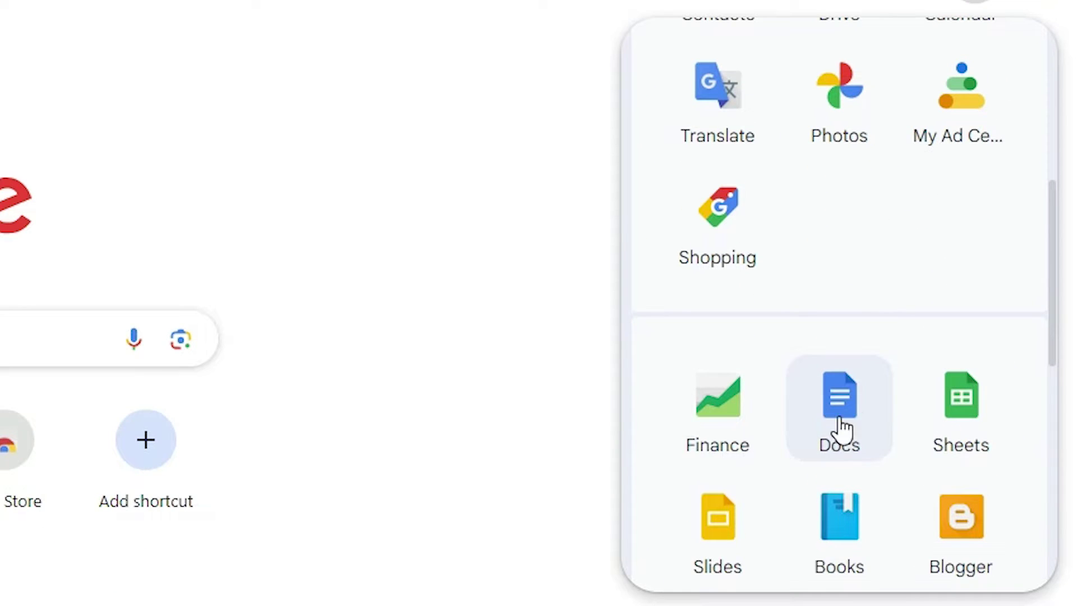
pyautogui.click(856, 412)
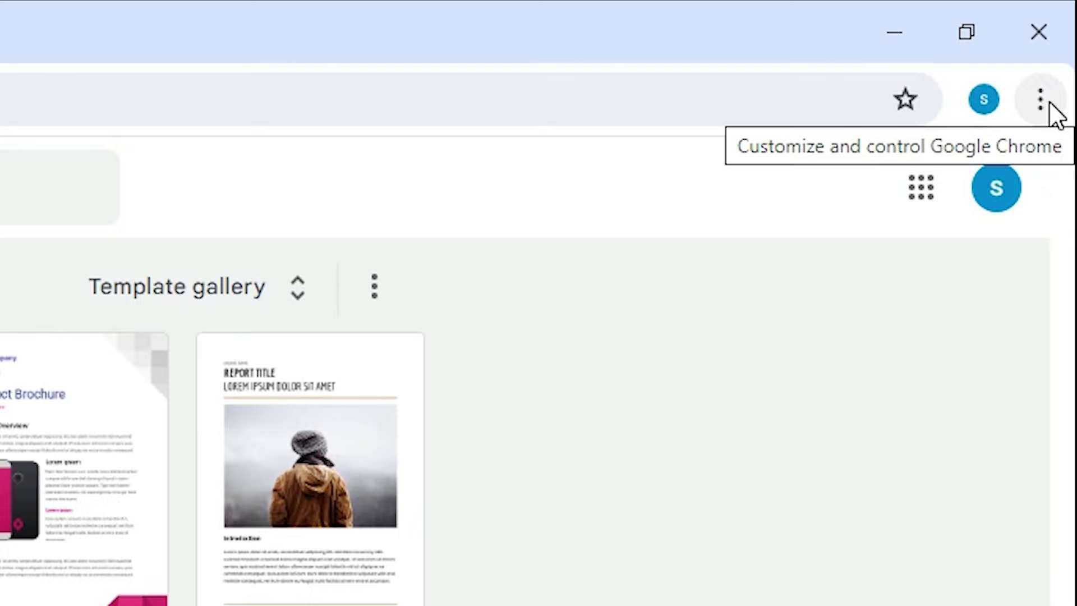
# Start a Chrome shortcut for this page named 'Docs', set to open as a window.
pyautogui.click(1041, 101)
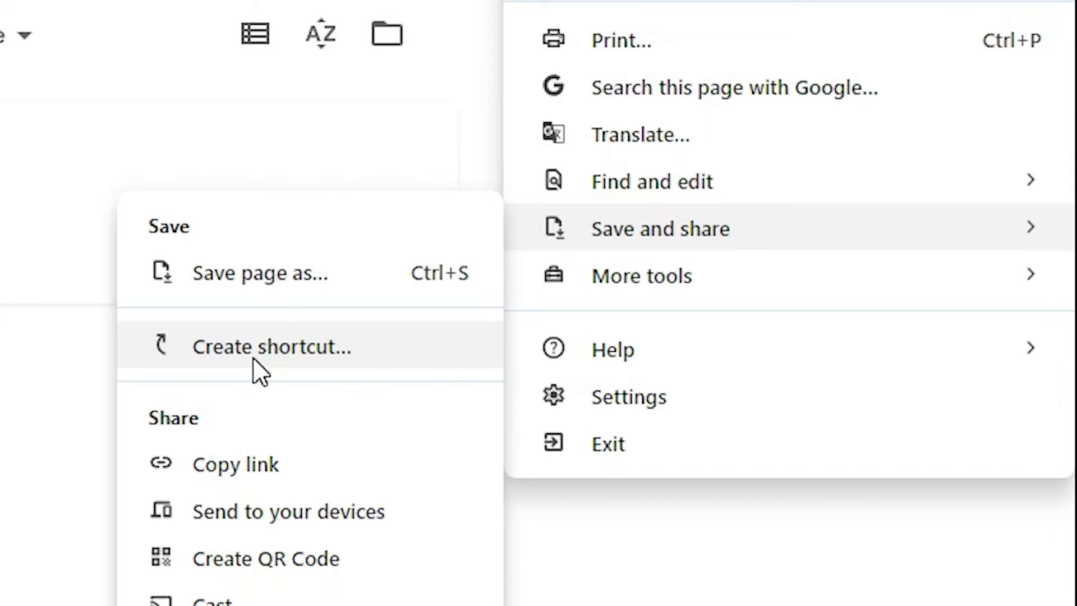
pyautogui.click(259, 370)
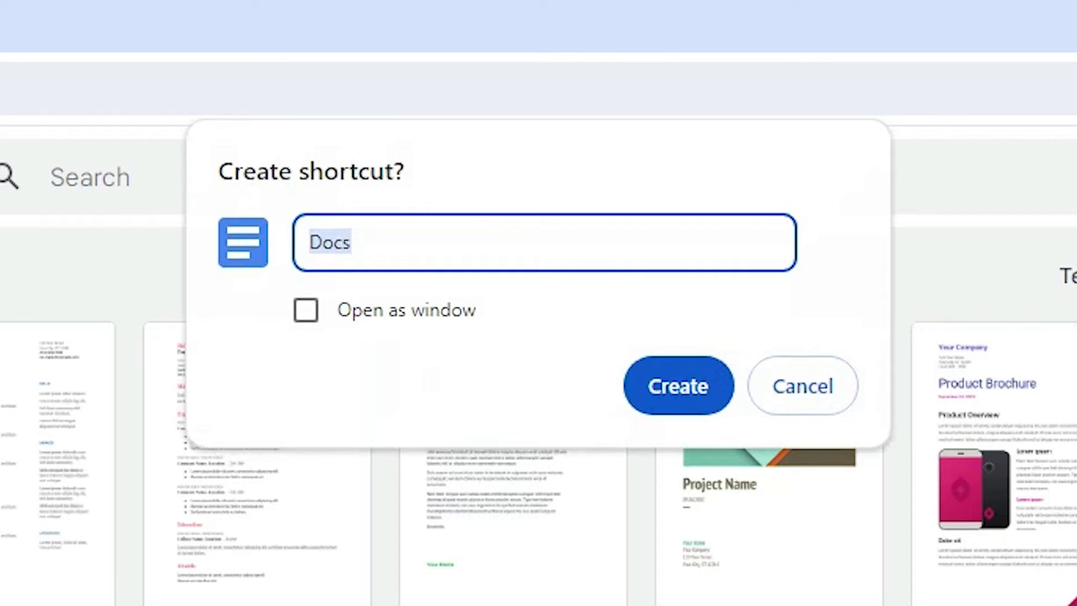
pyautogui.doubleClick(424, 241)
pyautogui.doubleClick(469, 244)
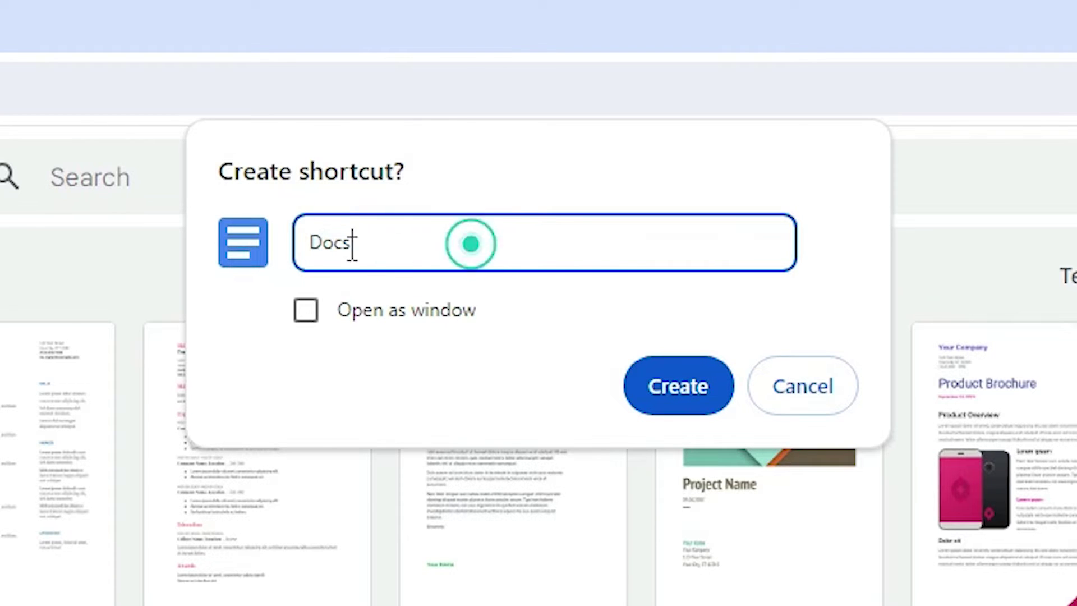
pyautogui.click(306, 313)
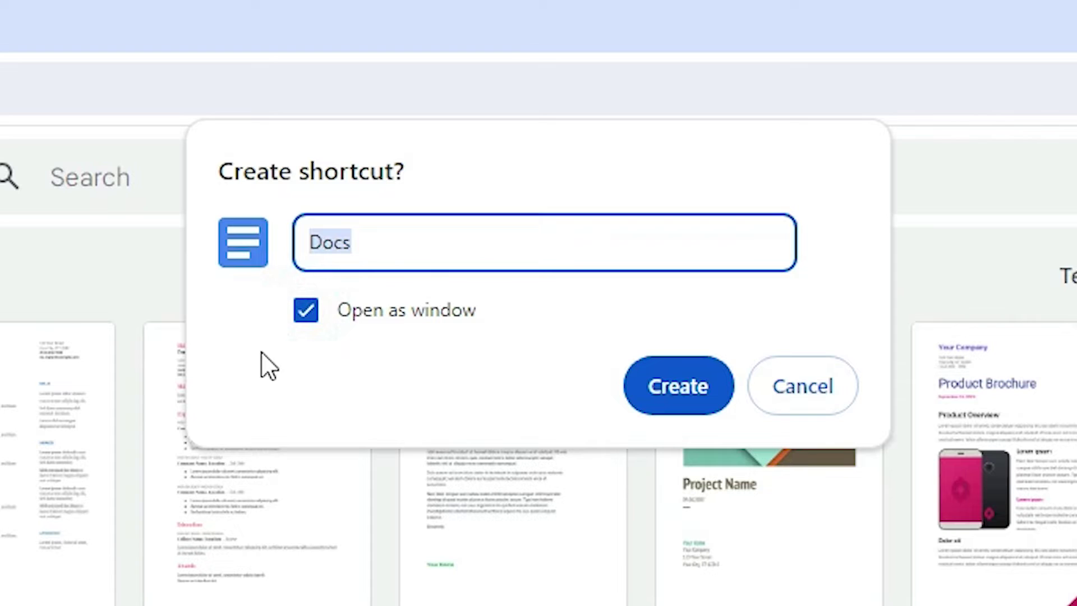
# Create the Docs shortcut, then close its app window, the pin prompt, and Chrome.
pyautogui.click(700, 374)
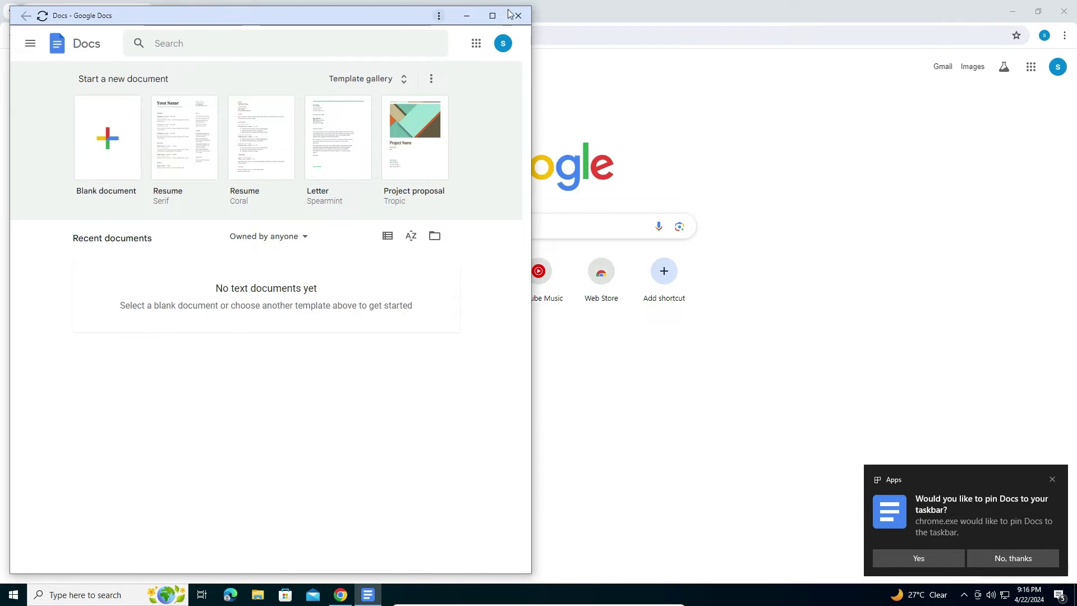
pyautogui.click(516, 16)
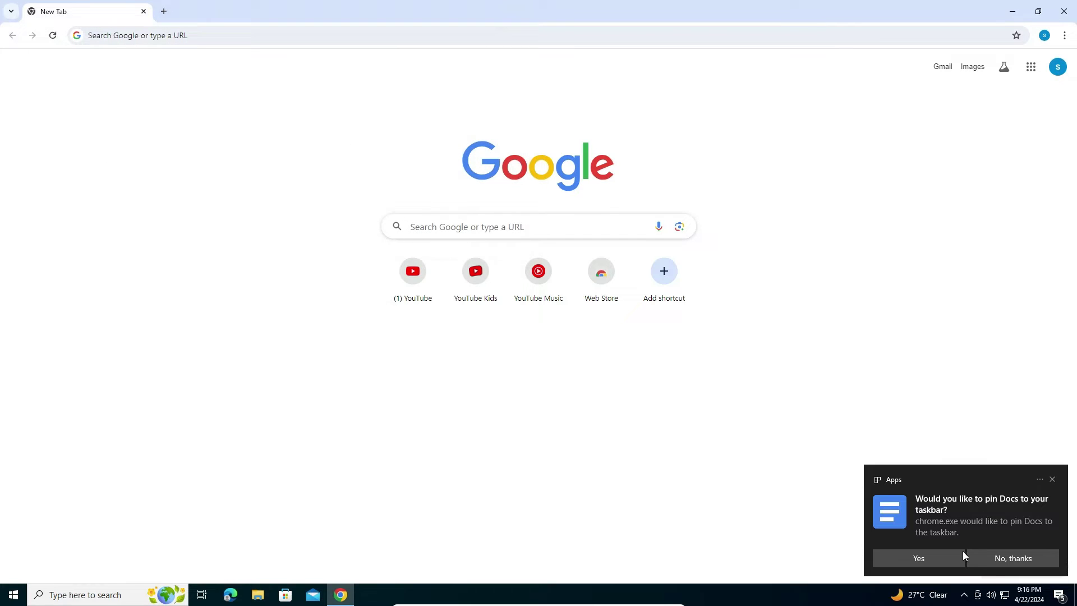
pyautogui.click(997, 563)
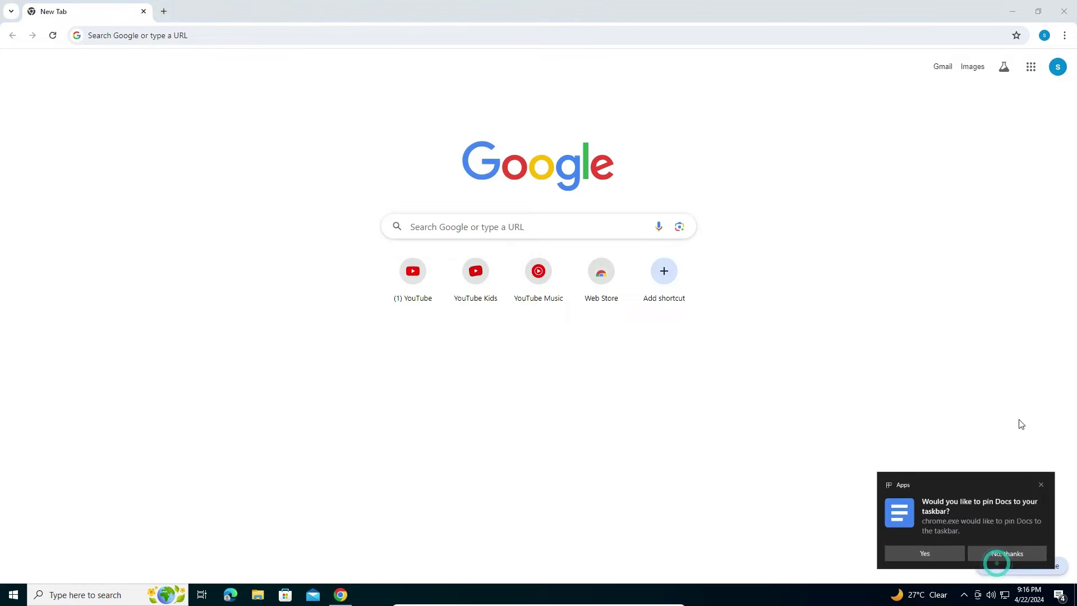
pyautogui.click(1058, 7)
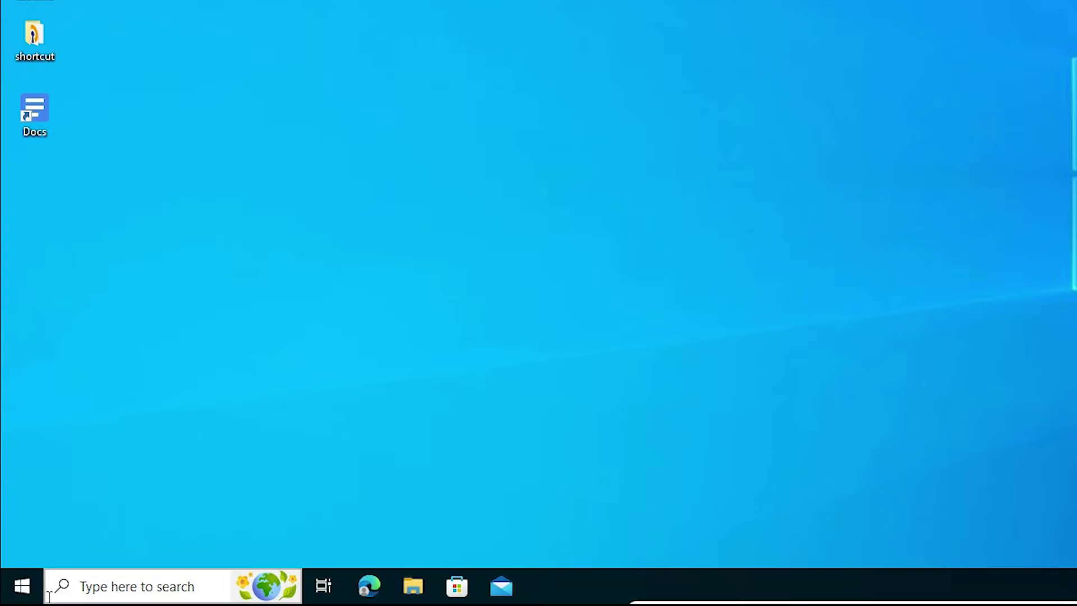
# Open the Start menu, close it, and reopen it to show Docs under Recently added.
pyautogui.click(12, 588)
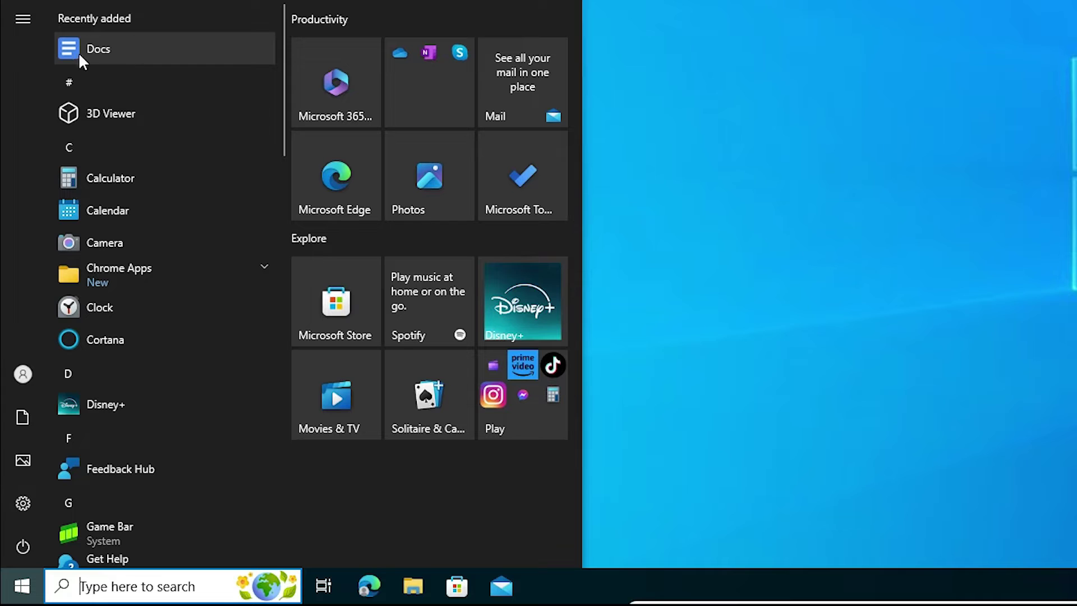
pyautogui.press('Escape')
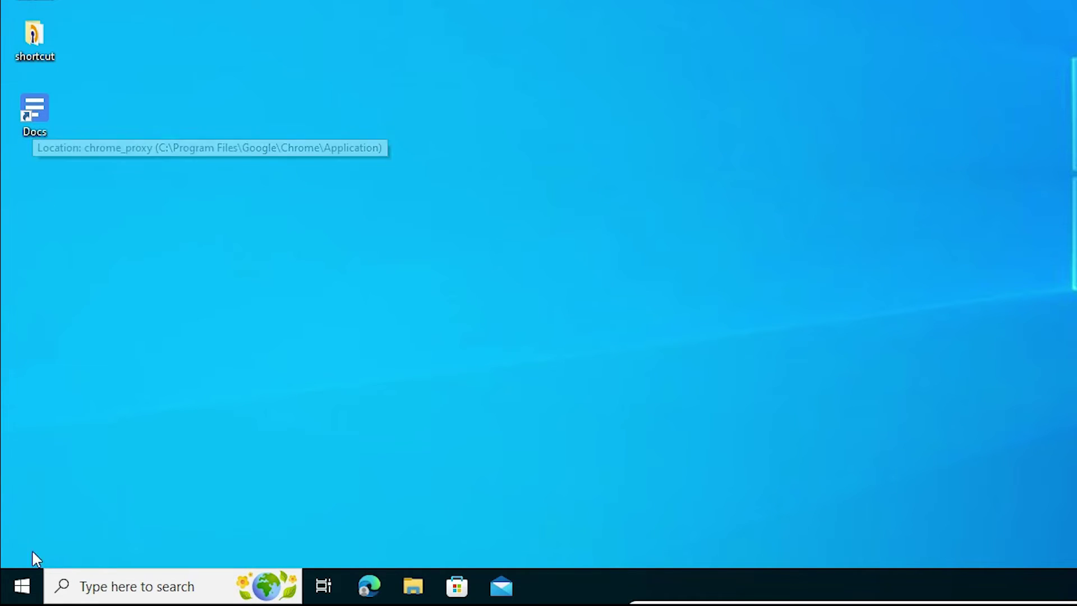
pyautogui.click(12, 587)
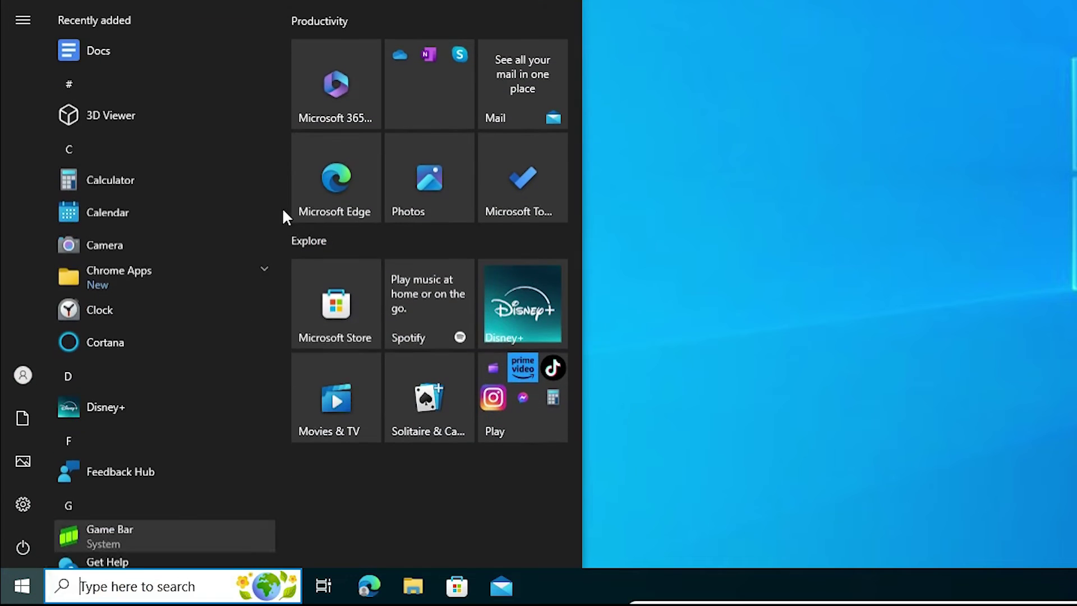
# Launch Docs from Recently added and maximize its app window.
pyautogui.click(113, 54)
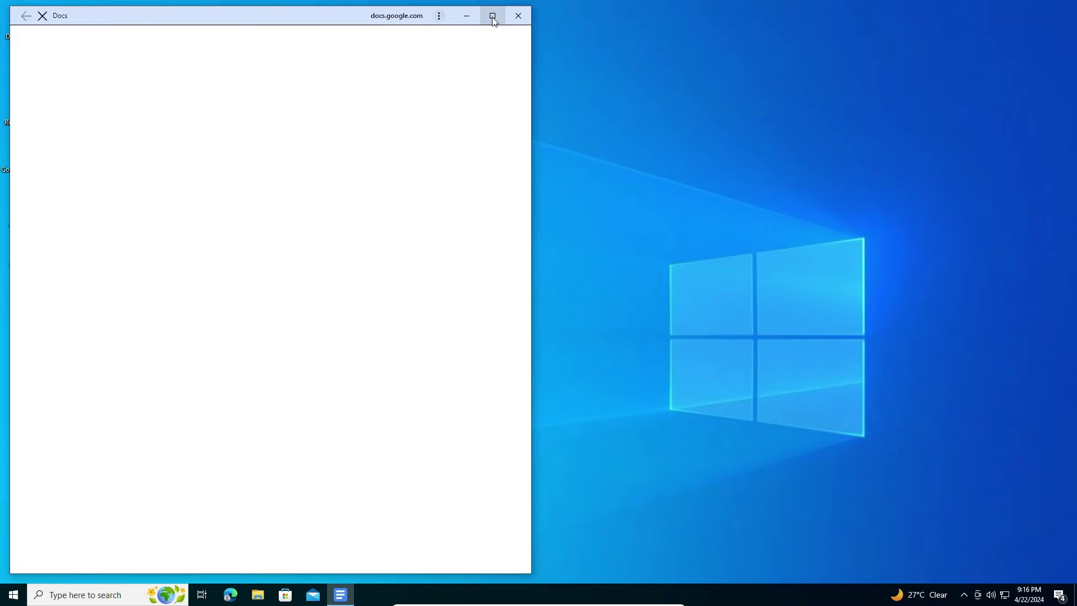
pyautogui.click(493, 16)
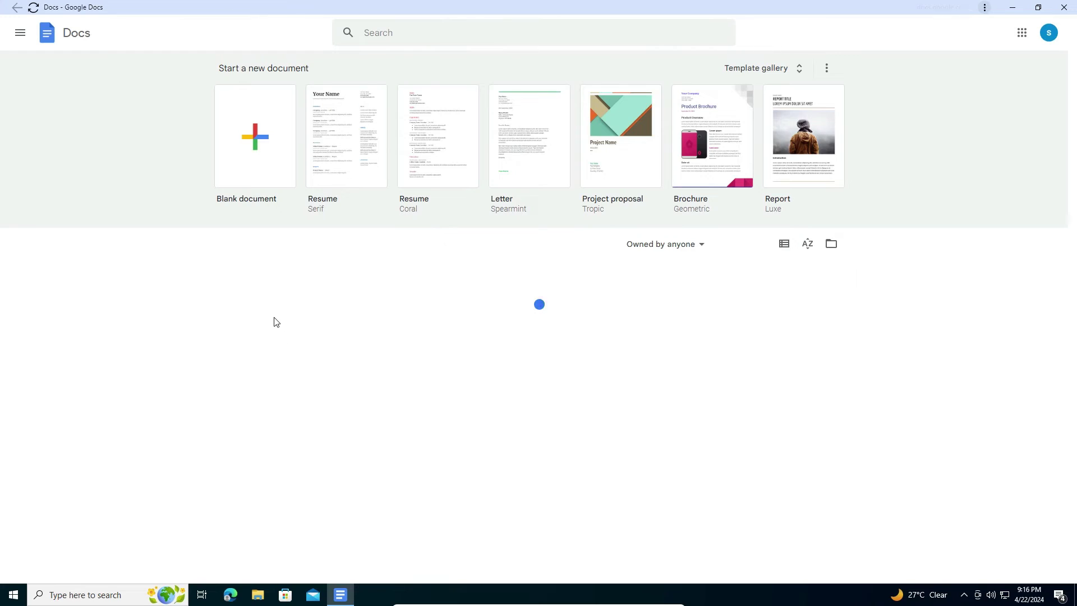